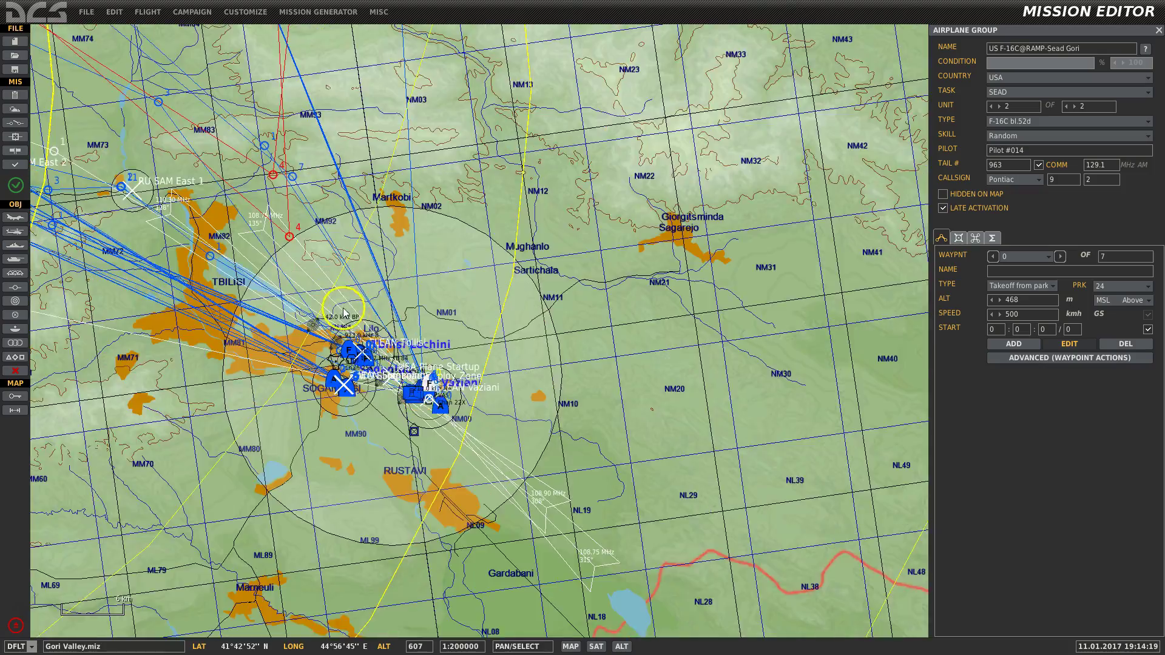
Zoom out to 1:1000000, then zoom into Beslan airfield at 1:200000 to show its red objects
{"action": "right_click_drag", "start_coordinate": [344, 312], "coordinate": [929, 528]}
{"action": "right_click_drag", "start_coordinate": [651, 397], "coordinate": [748, 420]}
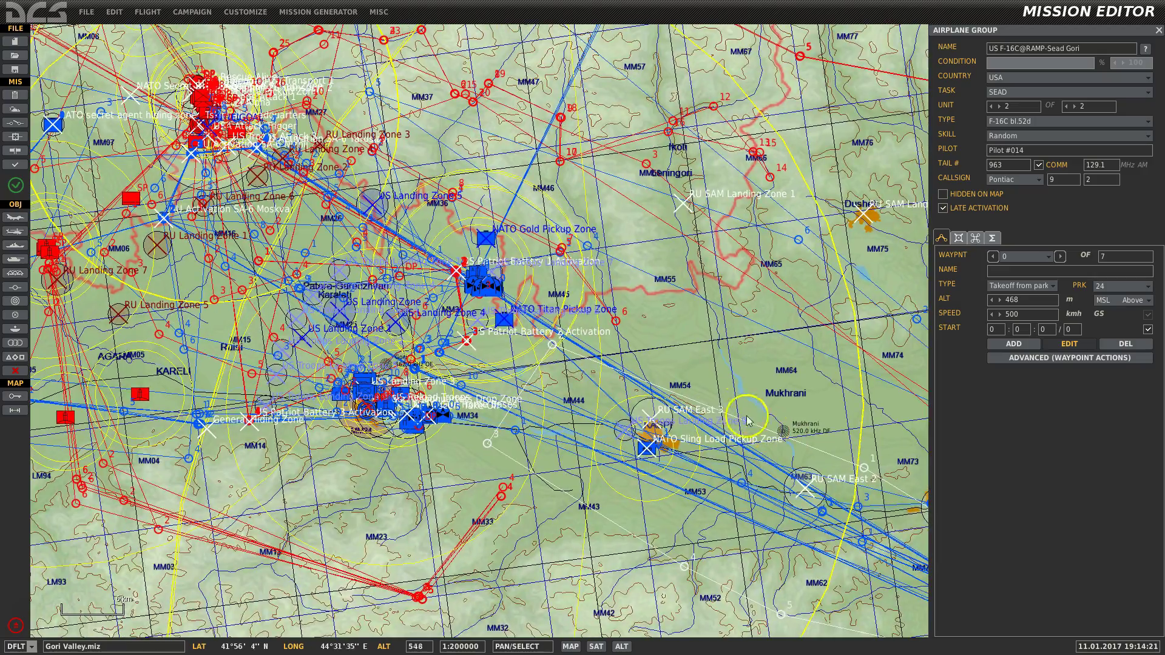
{"action": "scroll", "coordinate": [747, 420], "scroll_direction": "down", "scroll_amount": 3}
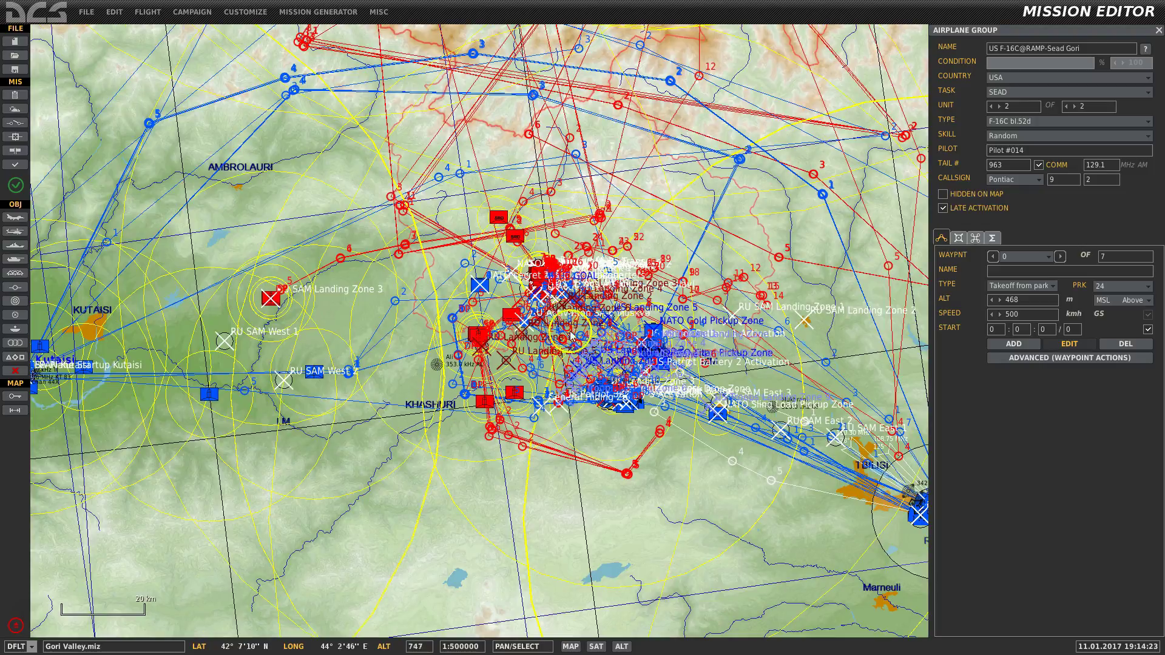
{"action": "scroll", "coordinate": [570, 337], "scroll_direction": "down", "scroll_amount": 3}
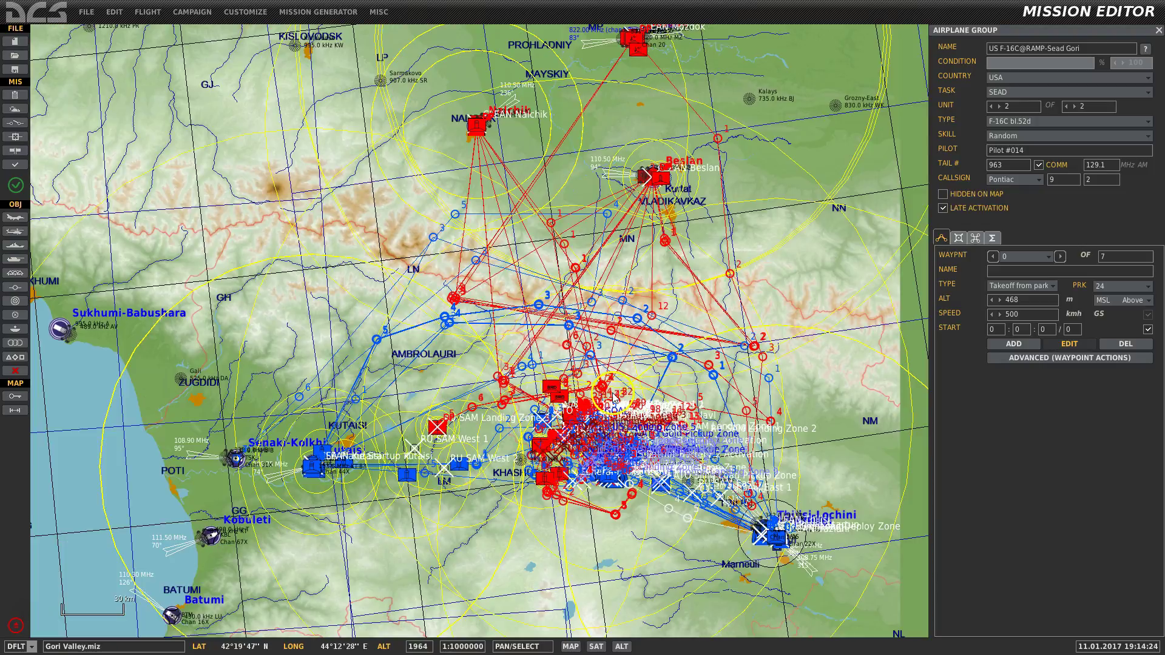
{"action": "right_click_drag", "start_coordinate": [587, 352], "coordinate": [583, 430]}
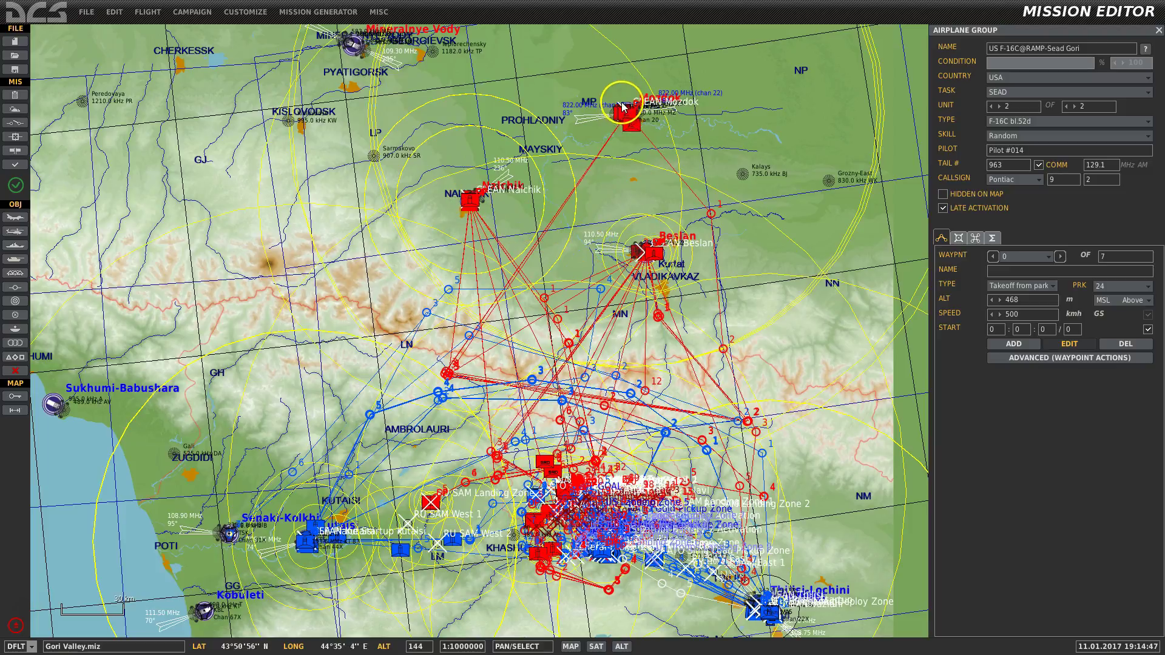
Zoom out to 1:2500000 to survey the region, then centre the Khashuri–Tbilisi zone cluster at 1:500000
{"action": "scroll", "coordinate": [653, 262], "scroll_direction": "up", "scroll_amount": 3}
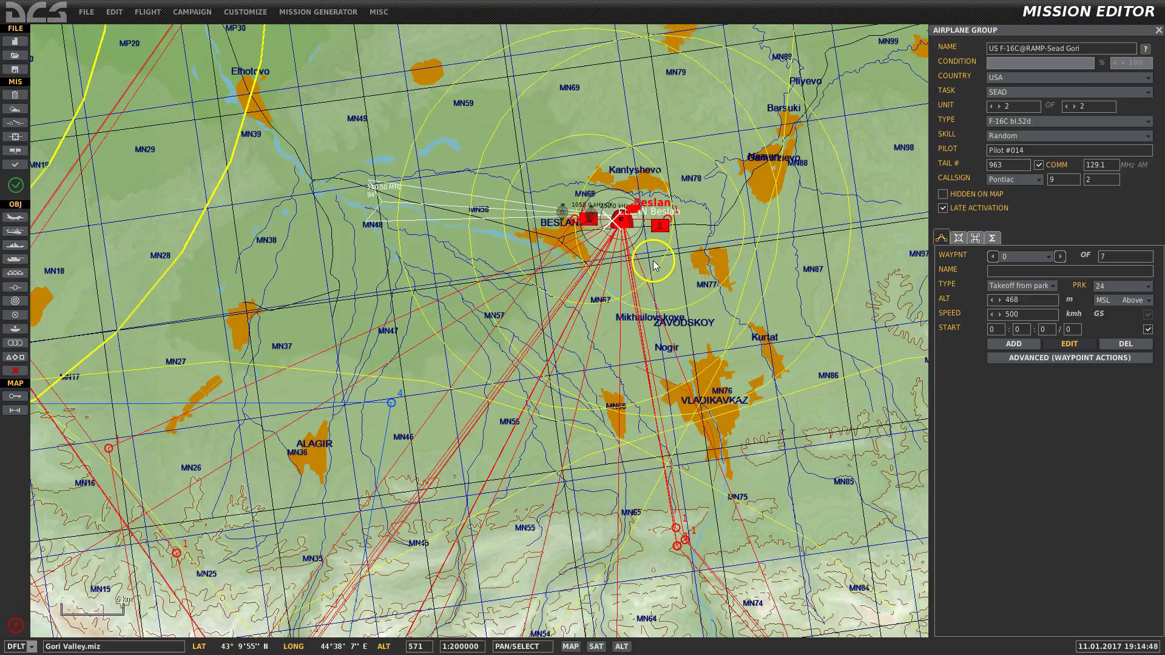
{"action": "scroll", "coordinate": [617, 208], "scroll_direction": "up", "scroll_amount": 1}
{"action": "scroll", "coordinate": [627, 229], "scroll_direction": "down", "scroll_amount": 4}
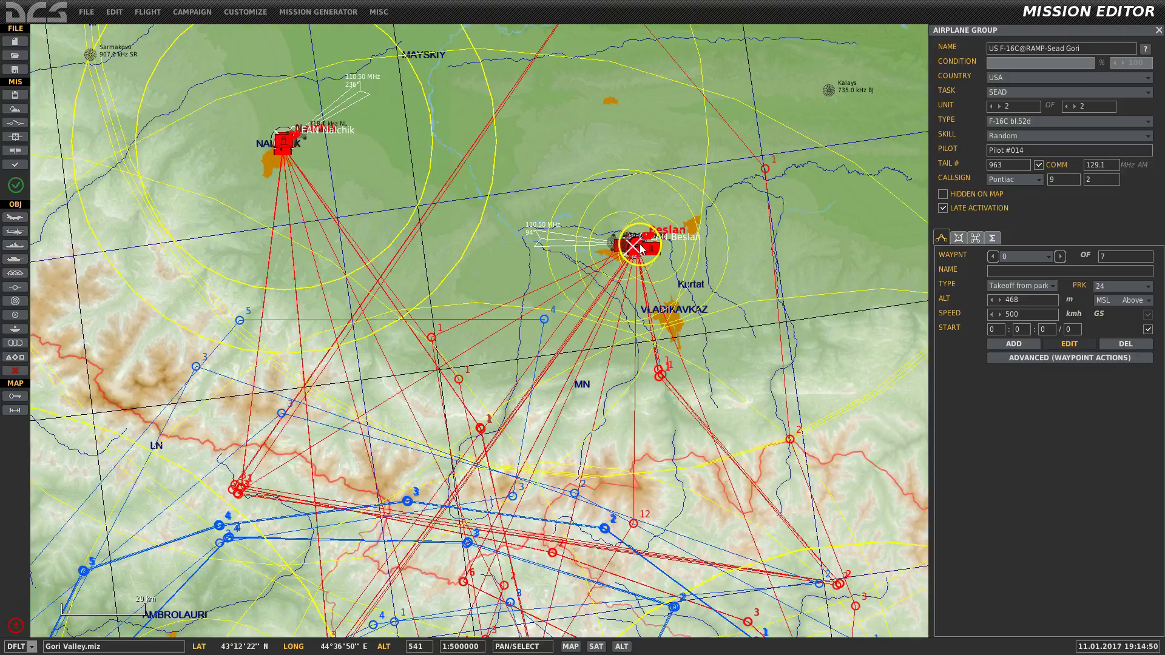
{"action": "scroll", "coordinate": [661, 271], "scroll_direction": "down", "scroll_amount": 1}
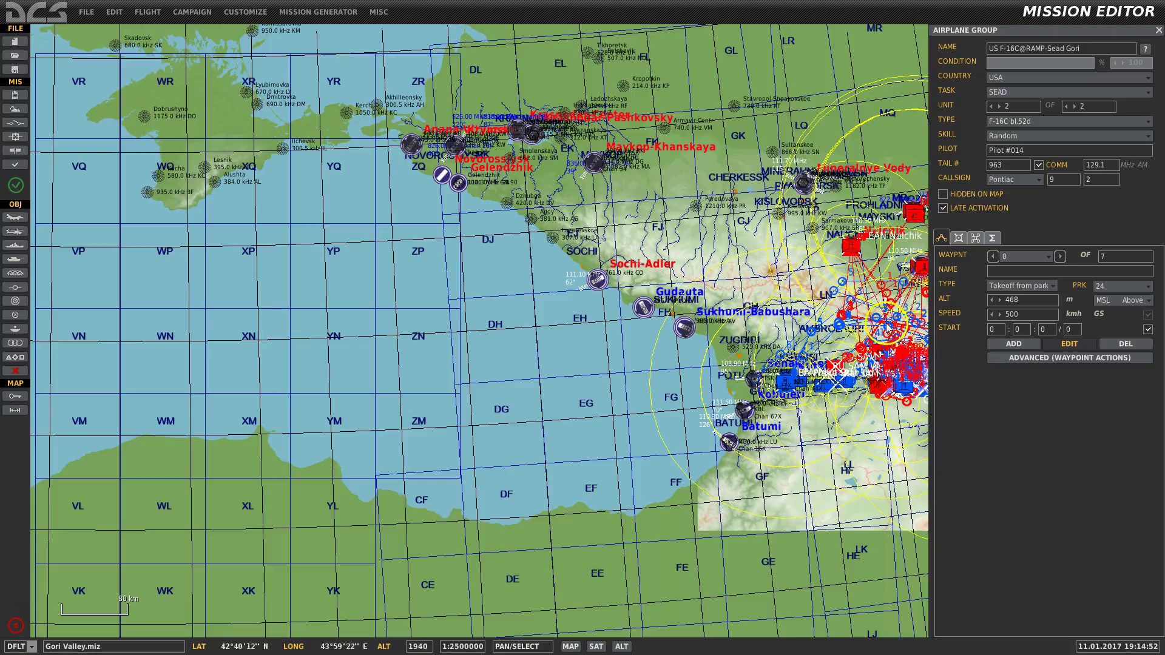
{"action": "scroll", "coordinate": [887, 328], "scroll_direction": "up", "scroll_amount": 2}
{"action": "right_click_drag", "start_coordinate": [887, 328], "coordinate": [426, 303]}
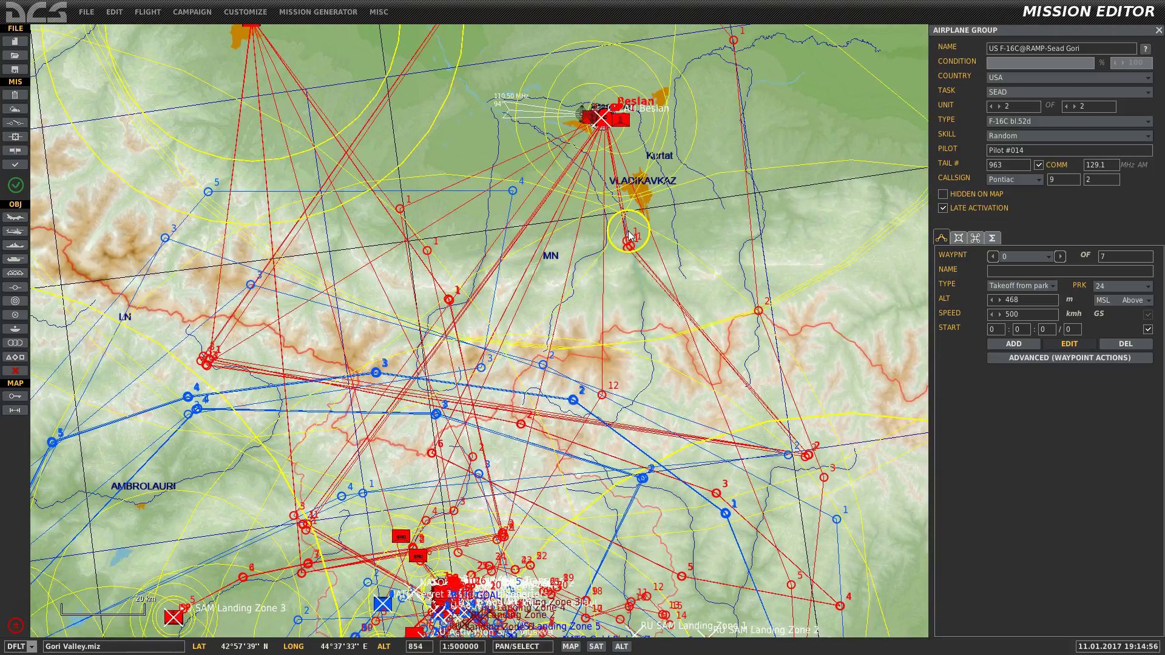
{"action": "right_click_drag", "start_coordinate": [587, 450], "coordinate": [628, 249]}
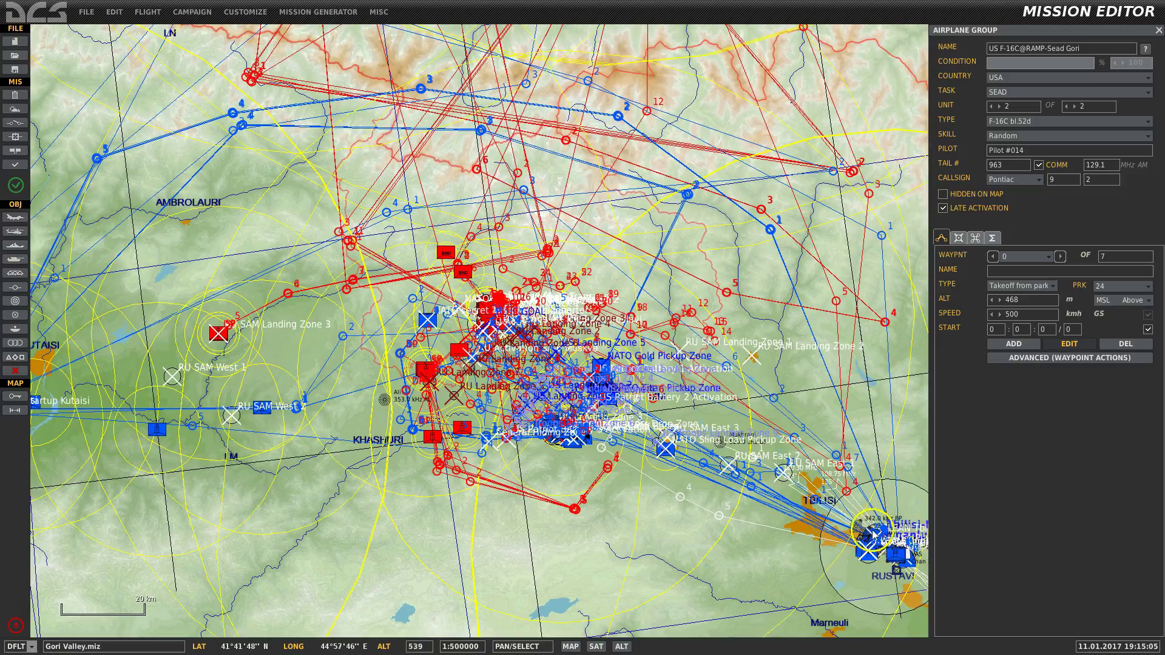
{"action": "left_click_drag", "start_coordinate": [339, 504], "coordinate": [555, 455]}
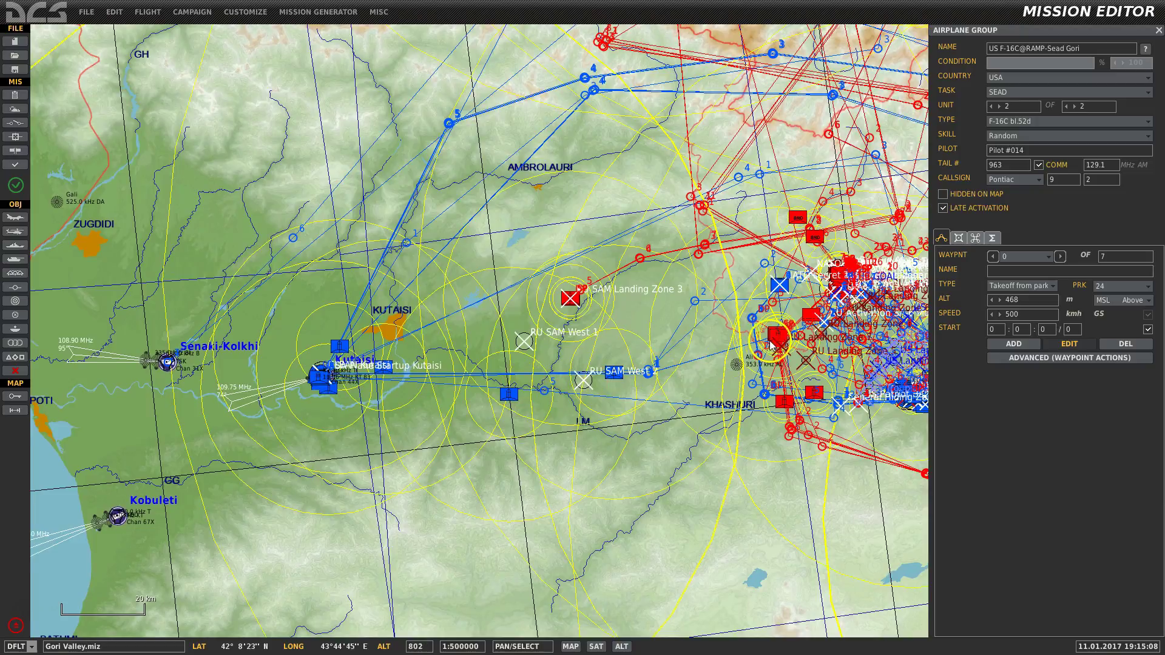
{"action": "left_click_drag", "start_coordinate": [770, 341], "coordinate": [362, 403]}
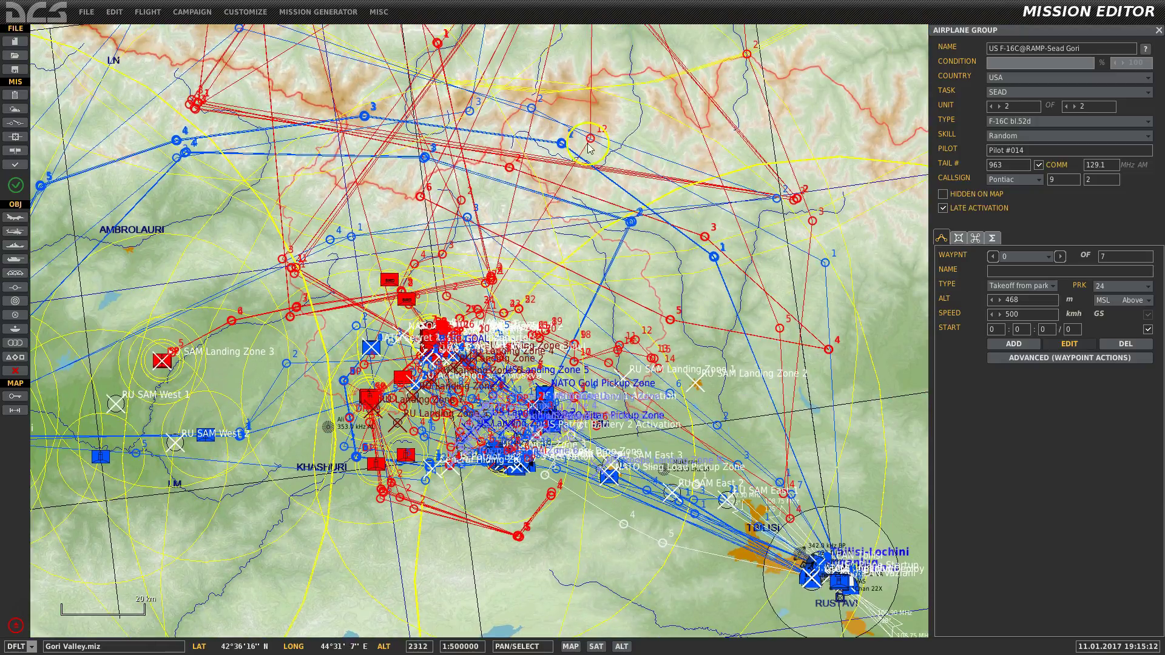
{"action": "left_click_drag", "start_coordinate": [489, 120], "coordinate": [528, 172]}
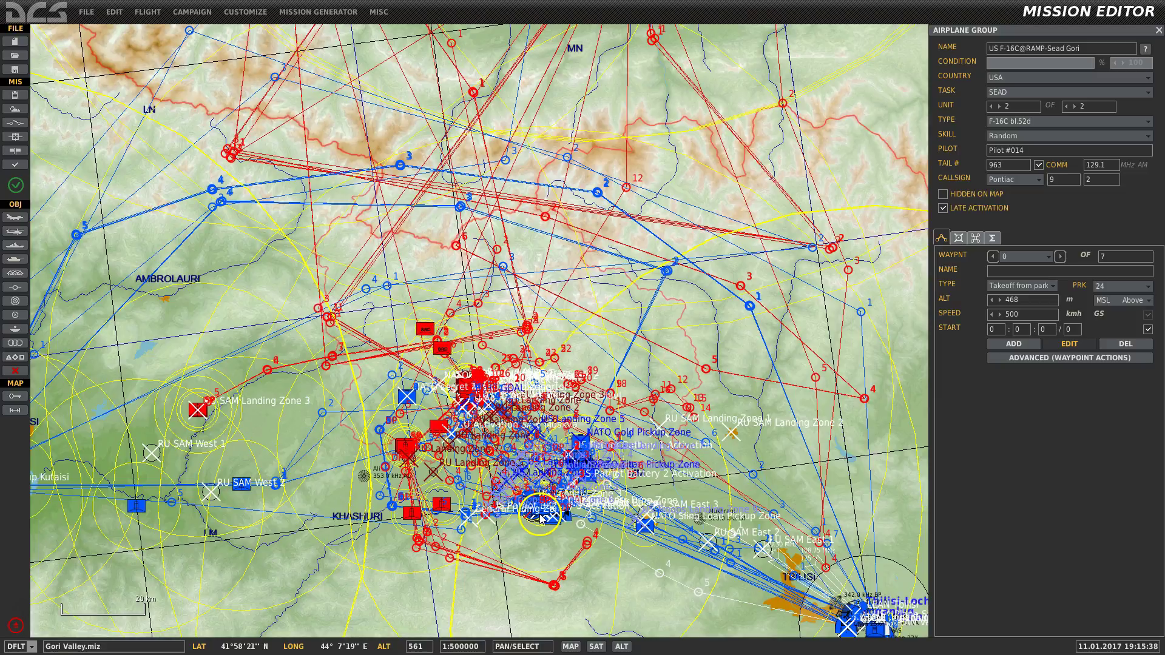
Pan to Gori and select a vehicle near US Landing Zone 3, then a GE Landing Zone Defense #002 BMP-2
{"action": "scroll", "coordinate": [542, 519], "scroll_direction": "up", "scroll_amount": 3}
{"action": "scroll", "coordinate": [542, 519], "scroll_direction": "up", "scroll_amount": 2}
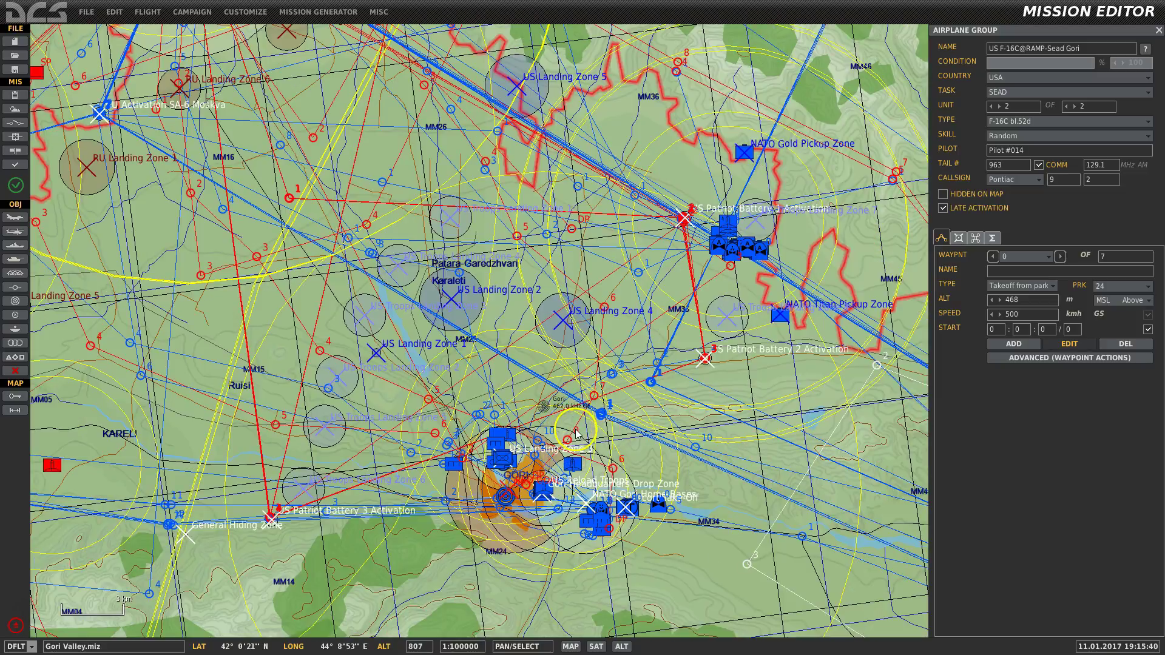
{"action": "scroll", "coordinate": [621, 516], "scroll_direction": "up", "scroll_amount": 4}
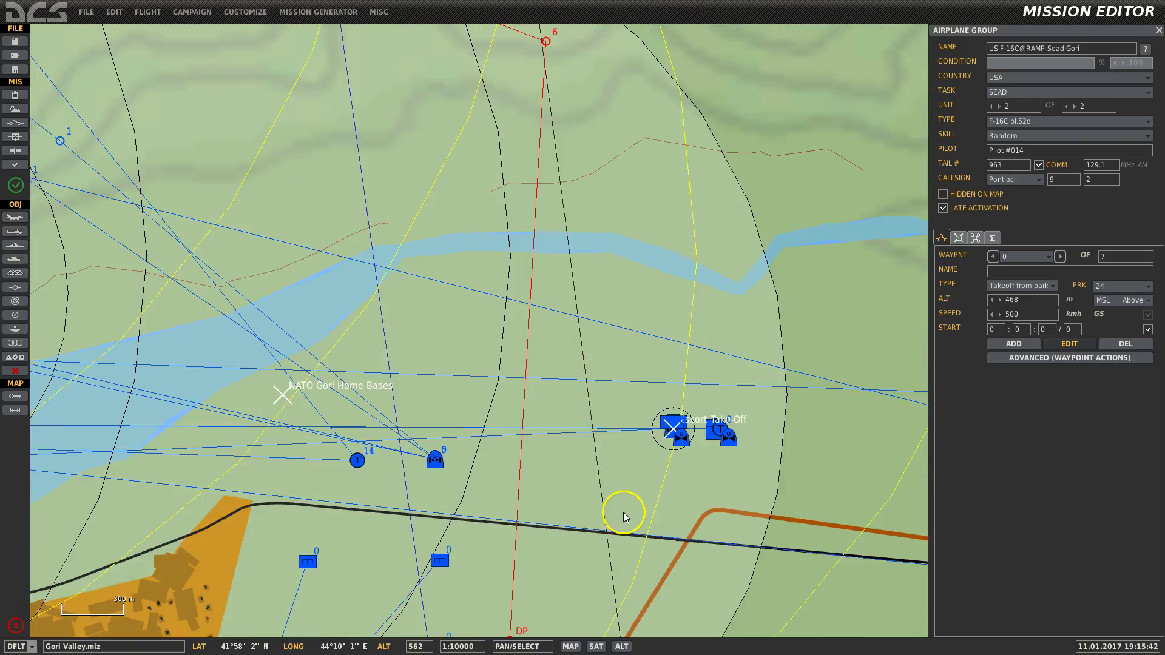
{"action": "scroll", "coordinate": [631, 452], "scroll_direction": "down", "scroll_amount": 1}
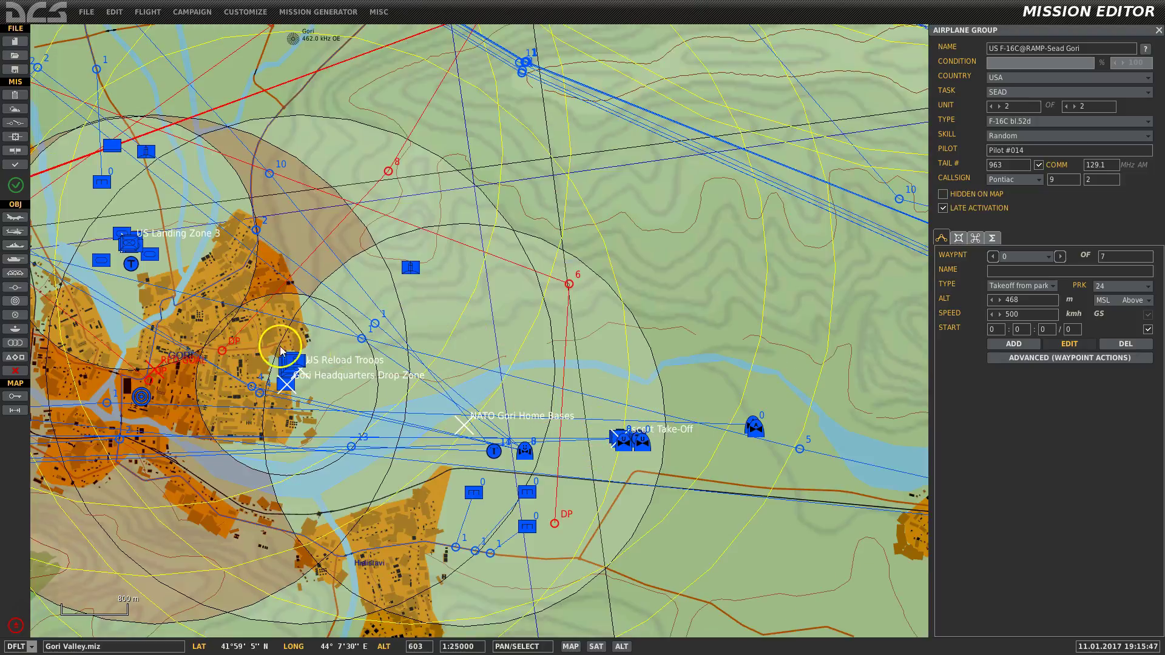
{"action": "right_click_drag", "start_coordinate": [210, 313], "coordinate": [402, 381]}
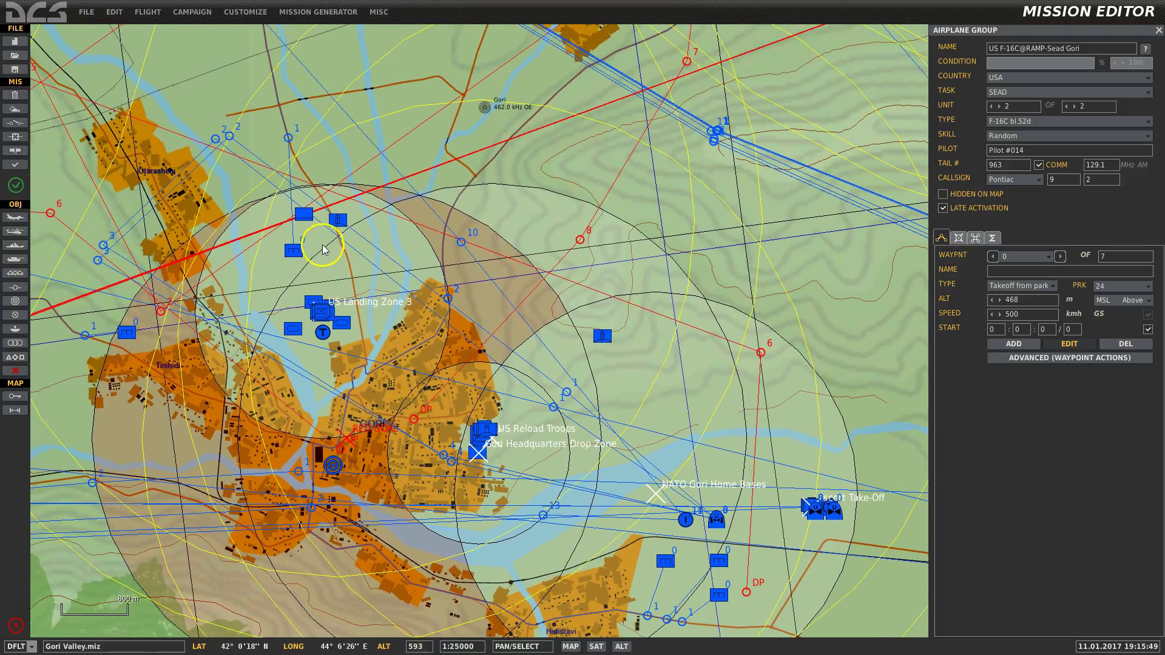
{"action": "scroll", "coordinate": [314, 317], "scroll_direction": "up", "scroll_amount": 2}
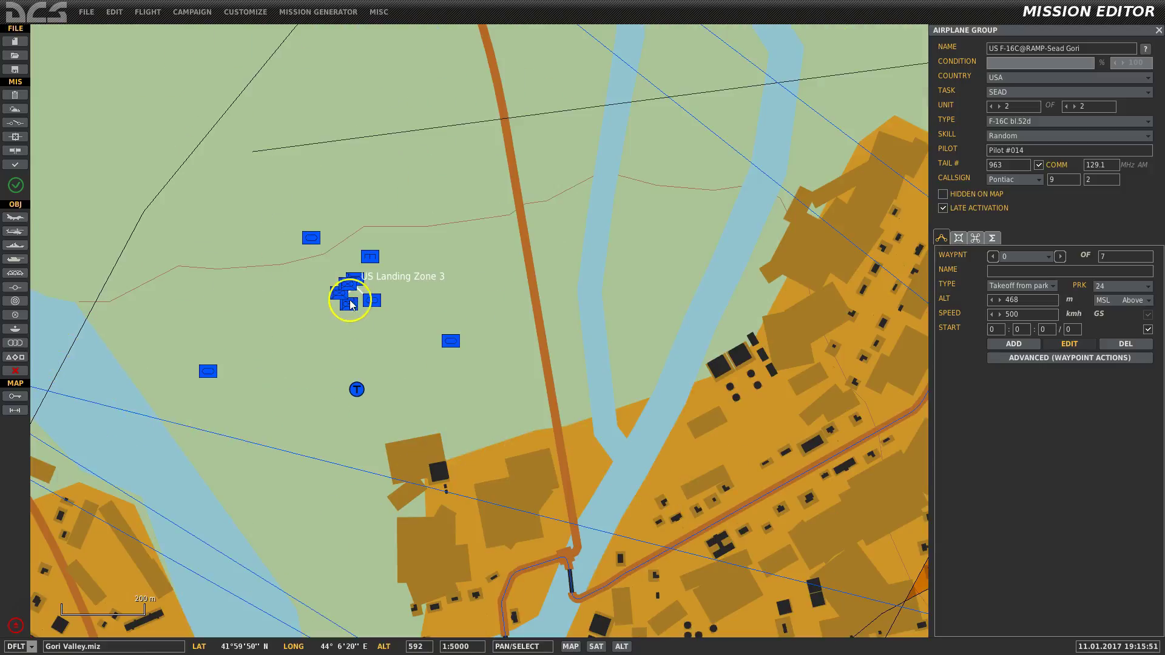
{"action": "scroll", "coordinate": [353, 297], "scroll_direction": "up", "scroll_amount": 2}
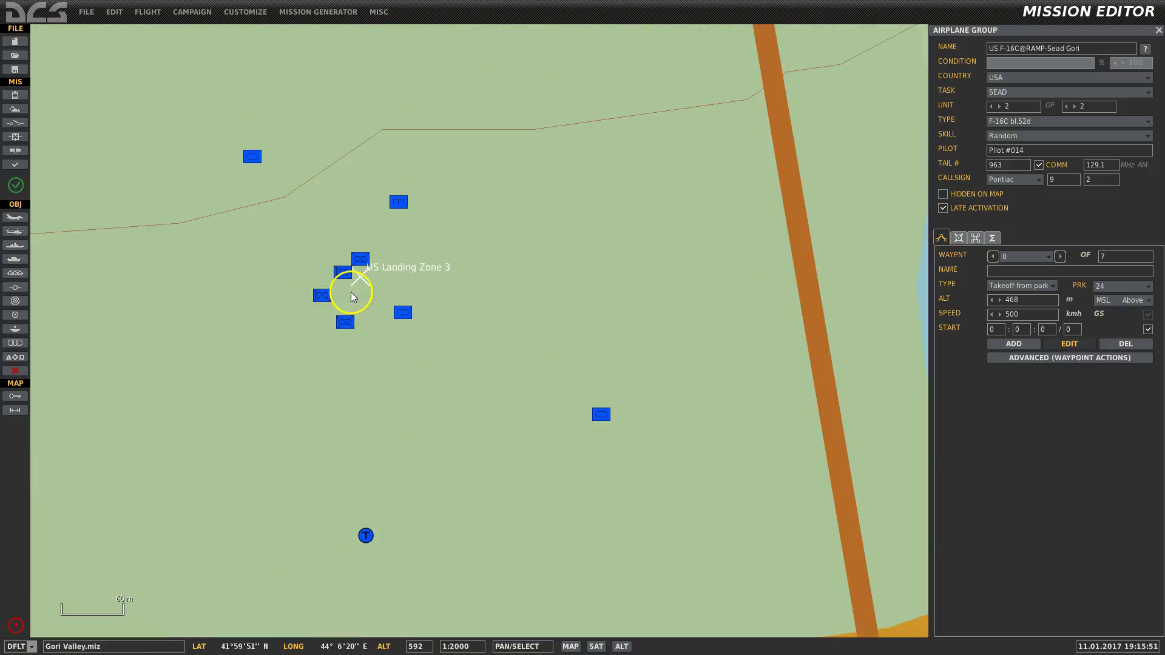
{"action": "left_click", "coordinate": [398, 202]}
{"action": "left_click", "coordinate": [360, 260]}
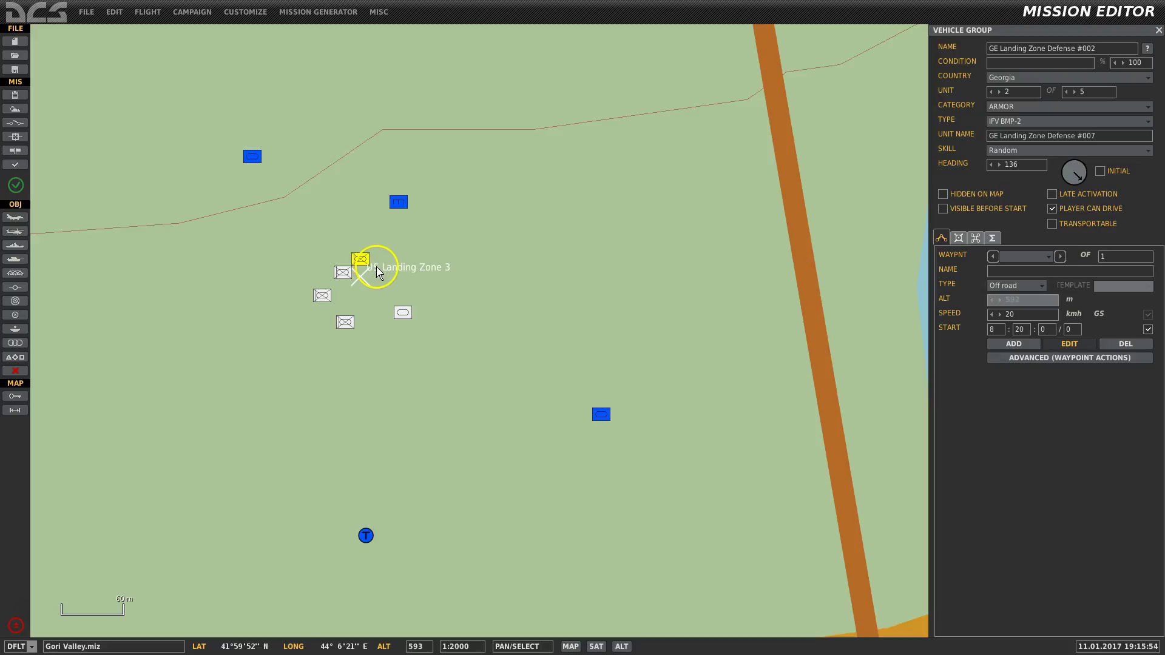
Inspect the GE M818 Valley Transport #003 group, then the FR MBT Leclerc #007 tank group
{"action": "scroll", "coordinate": [381, 273], "scroll_direction": "down", "scroll_amount": 2}
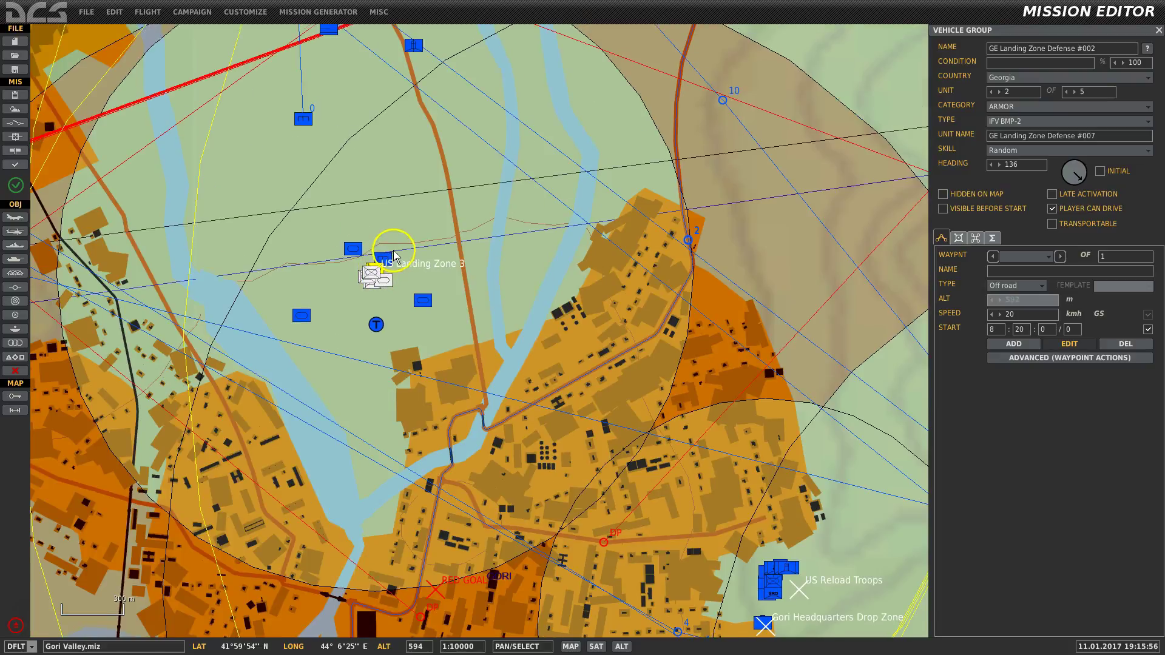
{"action": "right_click_drag", "start_coordinate": [377, 252], "coordinate": [458, 384]}
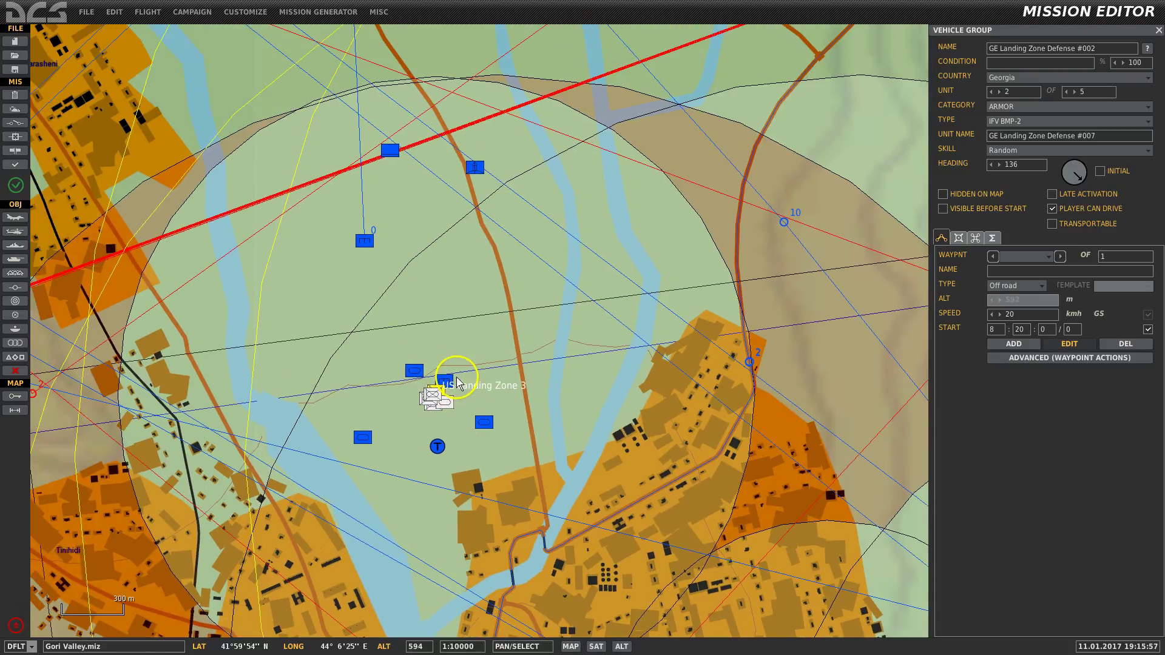
{"action": "left_click", "coordinate": [392, 150]}
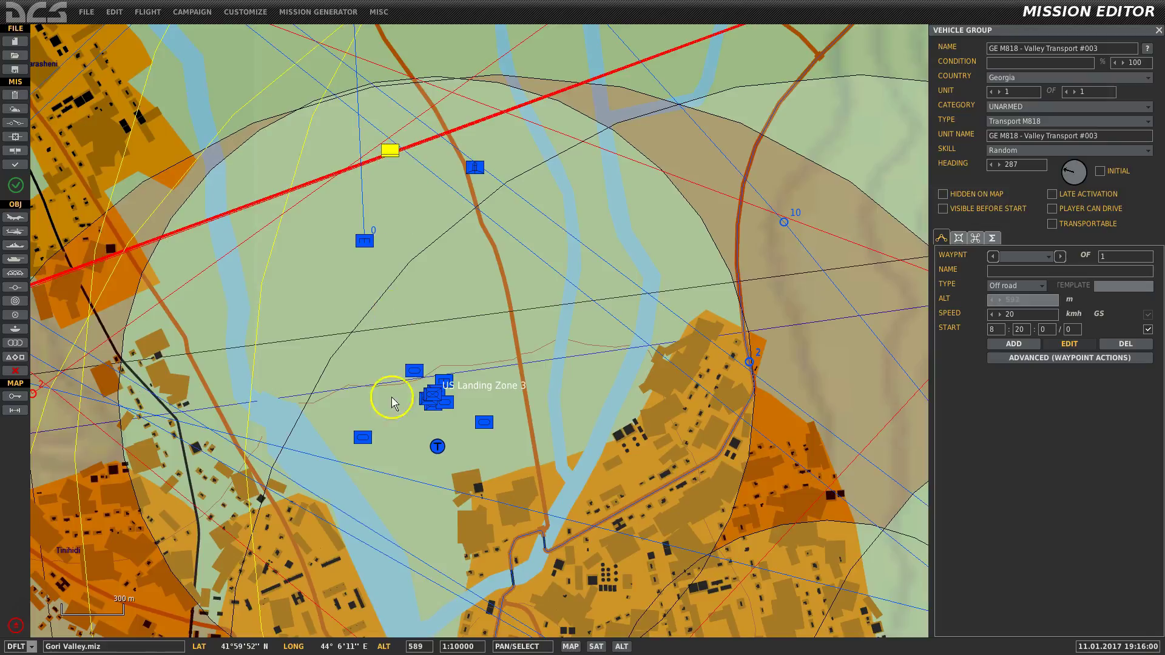
{"action": "left_click", "coordinate": [364, 439]}
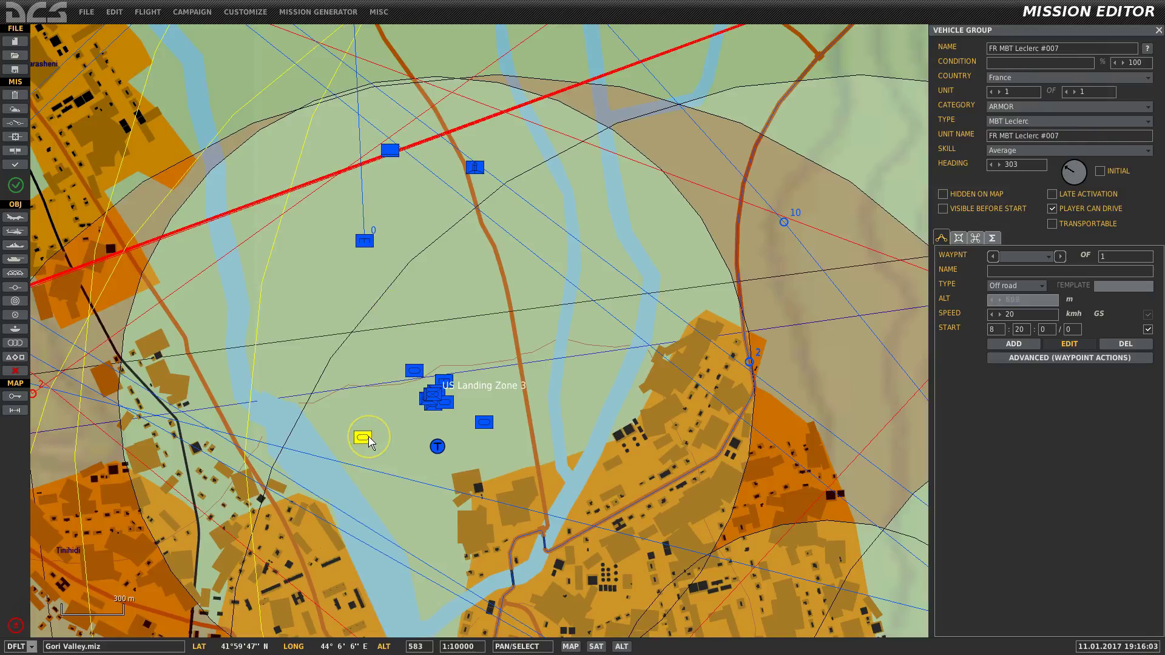
{"action": "scroll", "coordinate": [474, 436], "scroll_direction": "down", "scroll_amount": 1}
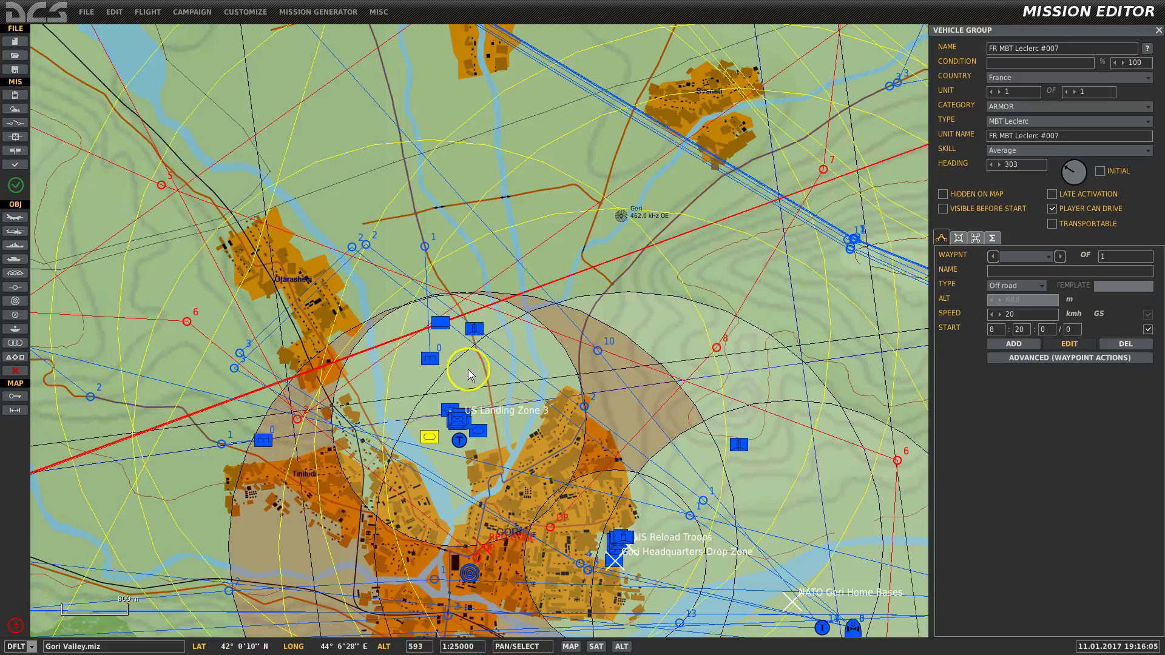
Nudge the Leclerc tank near US Landing Zone 3, then zoom out to 1:100000 and survey the area
{"action": "left_click_drag", "start_coordinate": [454, 389], "coordinate": [456, 397]}
{"action": "left_click_drag", "start_coordinate": [454, 418], "coordinate": [488, 424]}
{"action": "scroll", "coordinate": [593, 375], "scroll_direction": "down", "scroll_amount": 4}
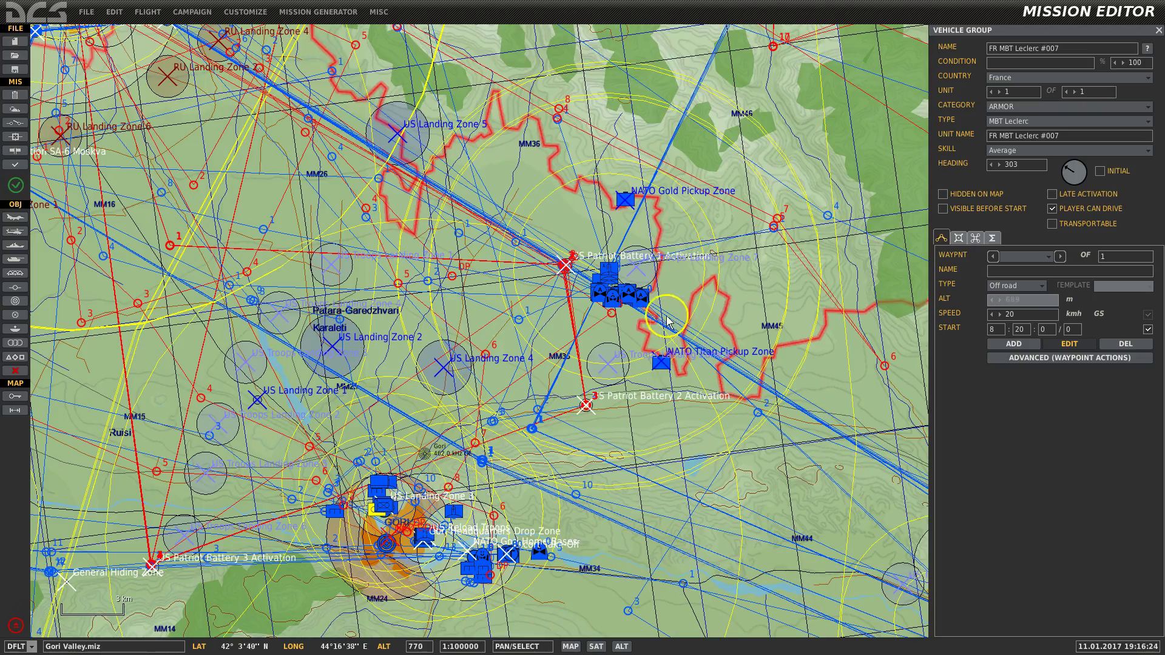
{"action": "right_click_drag", "start_coordinate": [680, 297], "coordinate": [719, 497]}
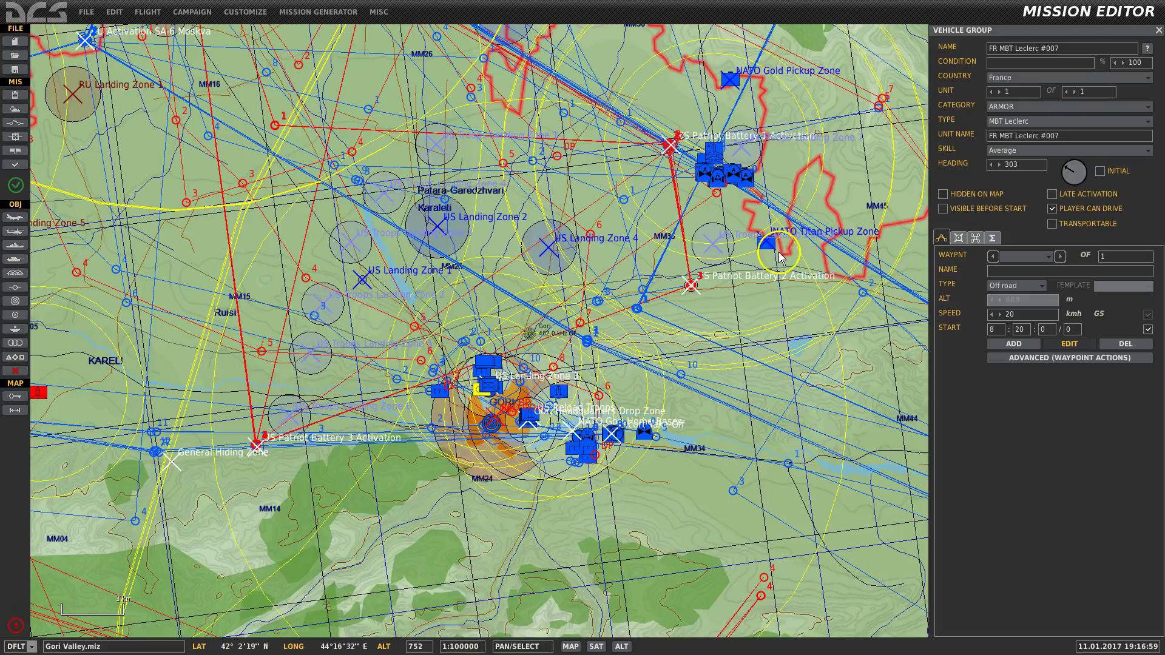
Select the TF1 Patriot Attack 03 Ka-50 group at US Patriot Battery 2 Activation and centre it in view
{"action": "scroll", "coordinate": [731, 194], "scroll_direction": "up", "scroll_amount": 2}
{"action": "right_click_drag", "start_coordinate": [814, 316], "coordinate": [681, 315]}
{"action": "right_click_drag", "start_coordinate": [647, 219], "coordinate": [658, 298]}
{"action": "scroll", "coordinate": [659, 303], "scroll_direction": "down", "scroll_amount": 1}
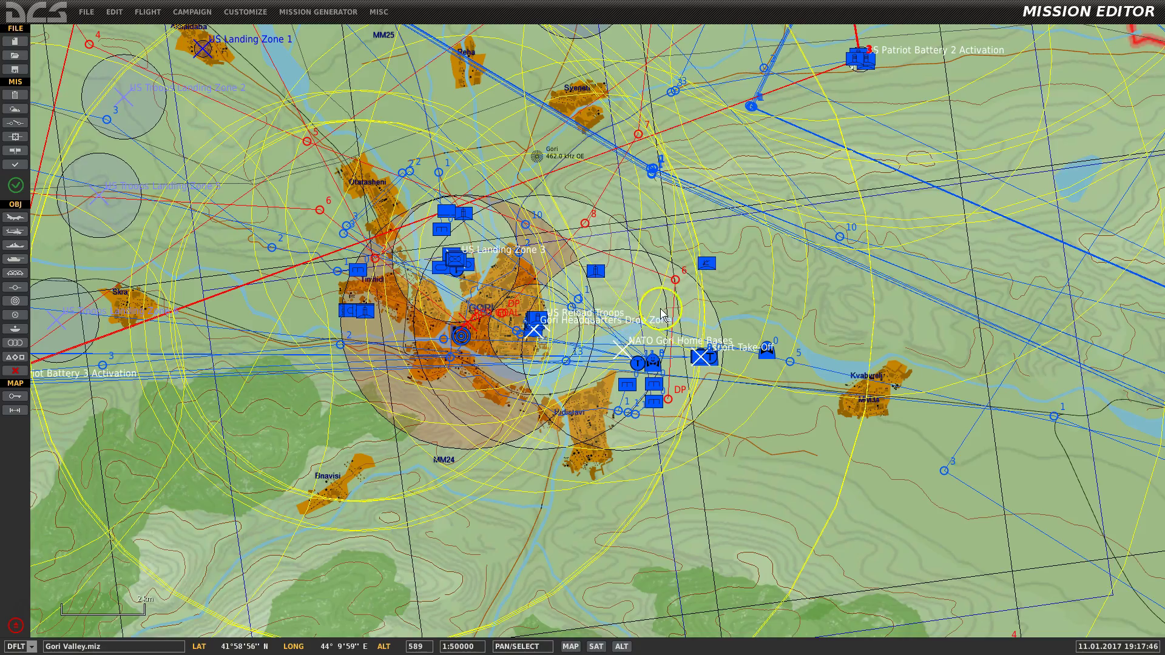
{"action": "left_click", "coordinate": [865, 64]}
{"action": "scroll", "coordinate": [865, 65], "scroll_direction": "up", "scroll_amount": 2}
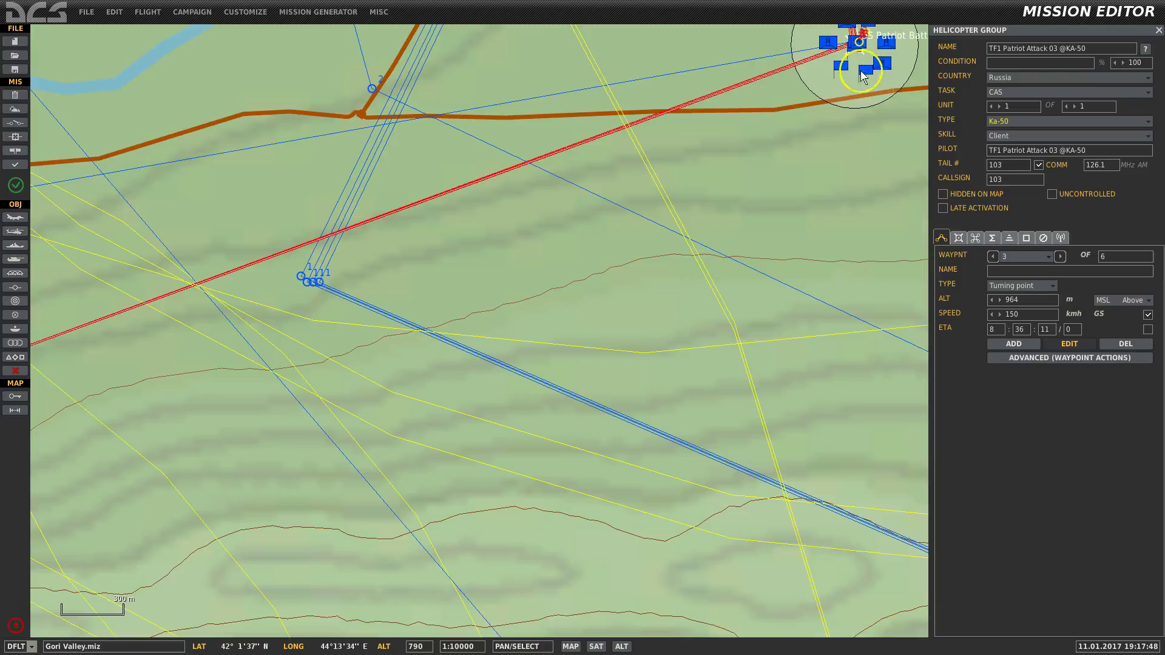
{"action": "right_click_drag", "start_coordinate": [864, 65], "coordinate": [685, 261]}
{"action": "scroll", "coordinate": [683, 261], "scroll_direction": "up", "scroll_amount": 2}
{"action": "scroll", "coordinate": [684, 261], "scroll_direction": "down", "scroll_amount": 1}
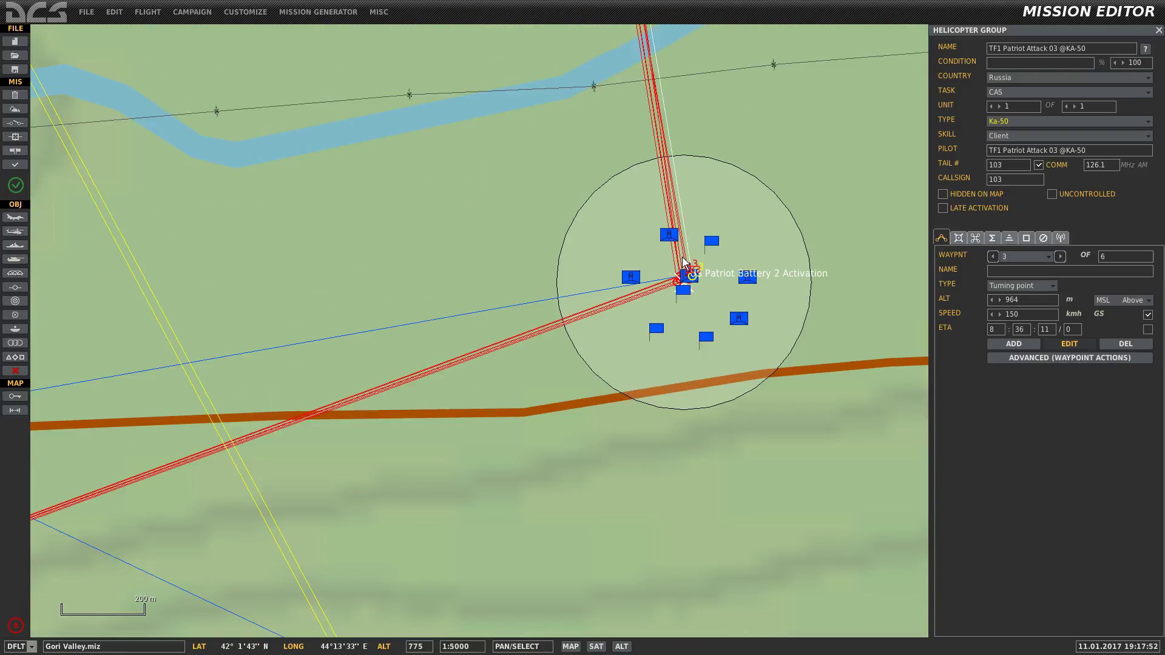
{"action": "scroll", "coordinate": [684, 261], "scroll_direction": "down", "scroll_amount": 3}
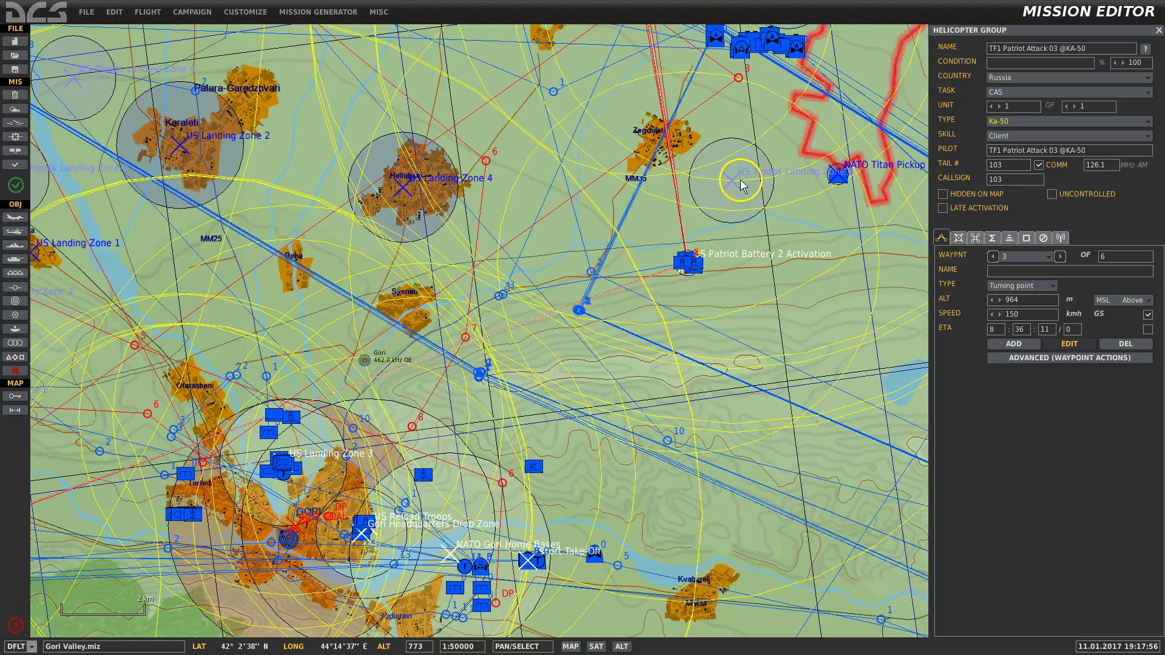
{"action": "right_click_drag", "start_coordinate": [740, 180], "coordinate": [643, 229]}
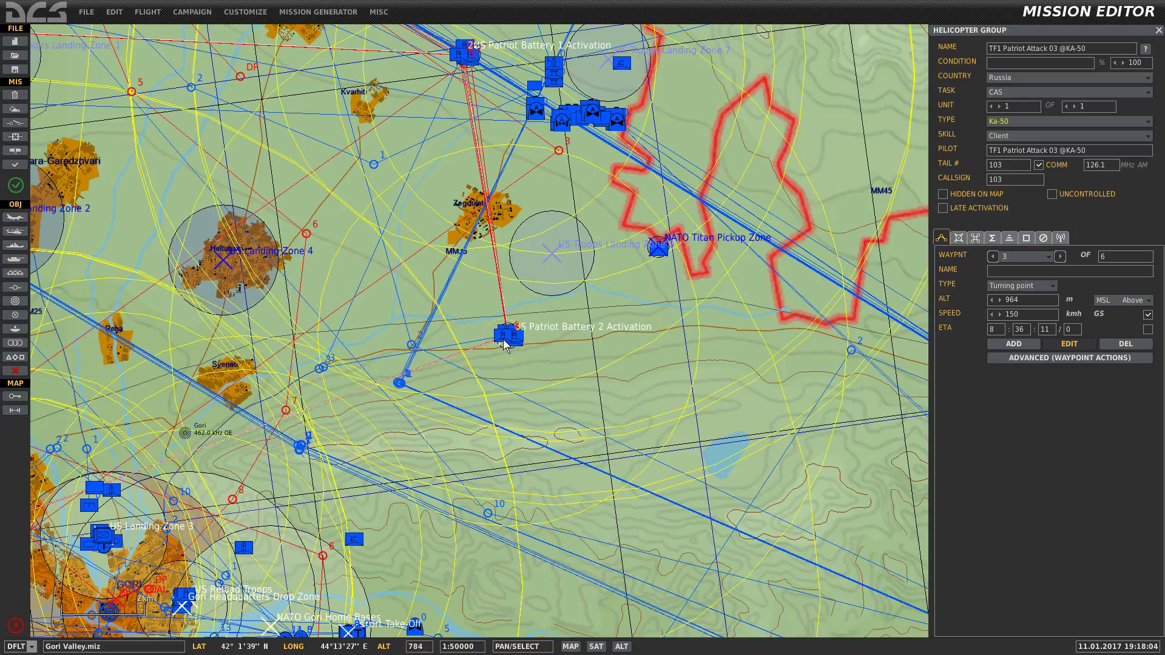
Centre Gori, zoom out to 1:200000, then zoom to 1:10000 over the Russia Alpha and Beta pickup zones
{"action": "scroll", "coordinate": [509, 343], "scroll_direction": "down", "scroll_amount": 2}
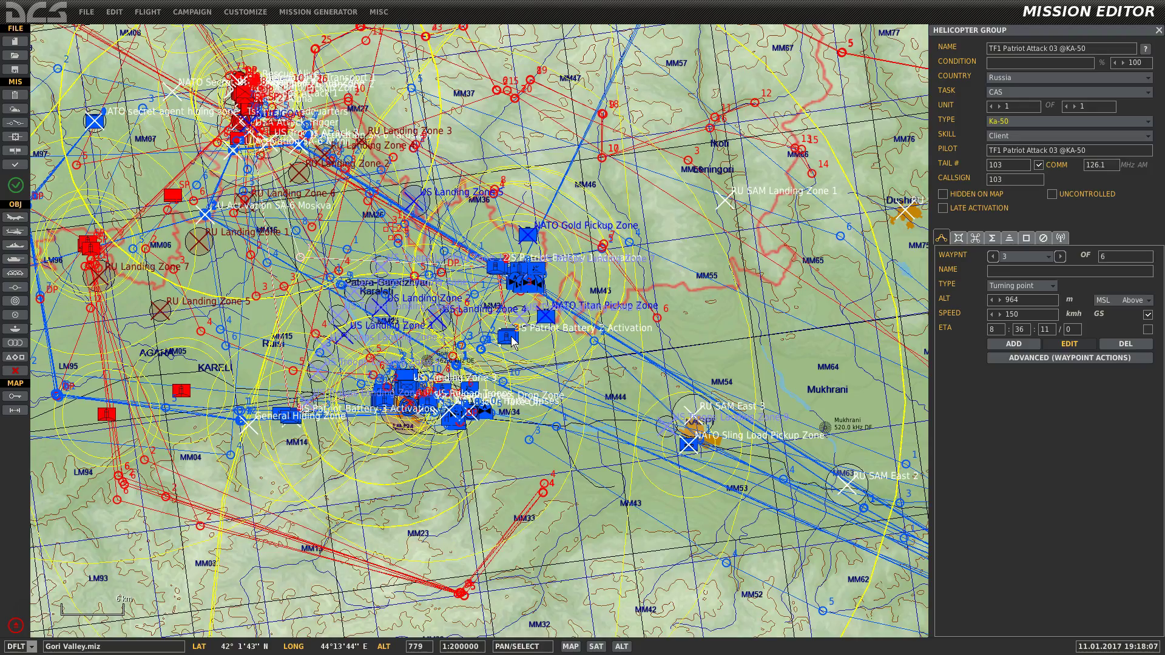
{"action": "scroll", "coordinate": [512, 341], "scroll_direction": "up", "scroll_amount": 2}
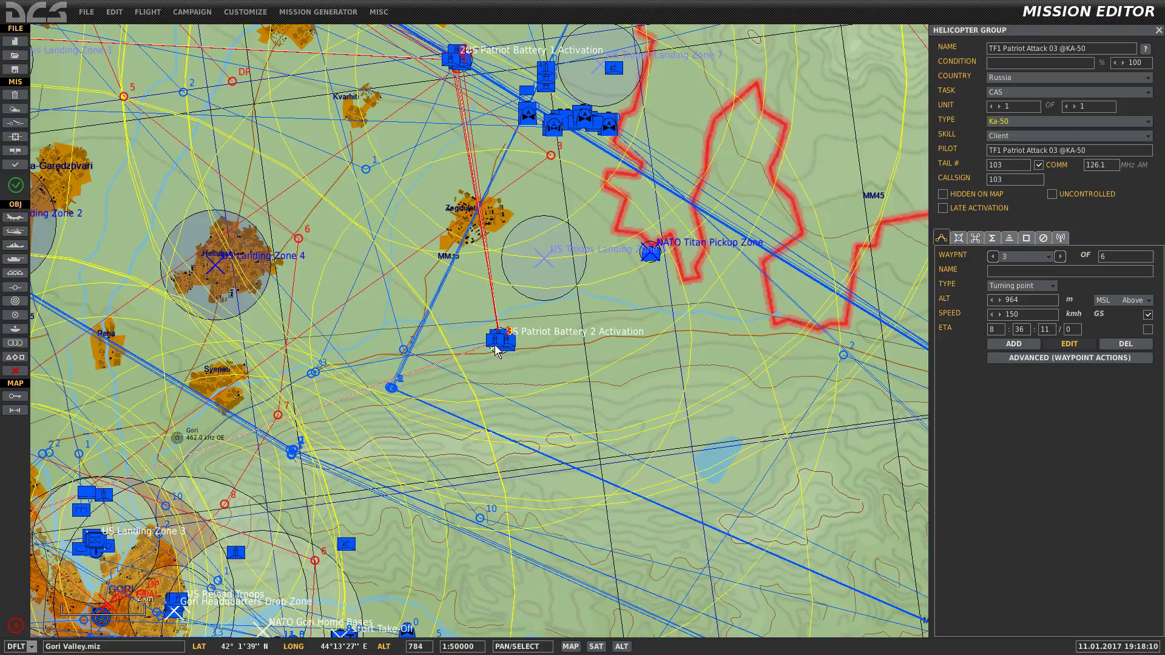
{"action": "right_click_drag", "start_coordinate": [496, 351], "coordinate": [656, 265]}
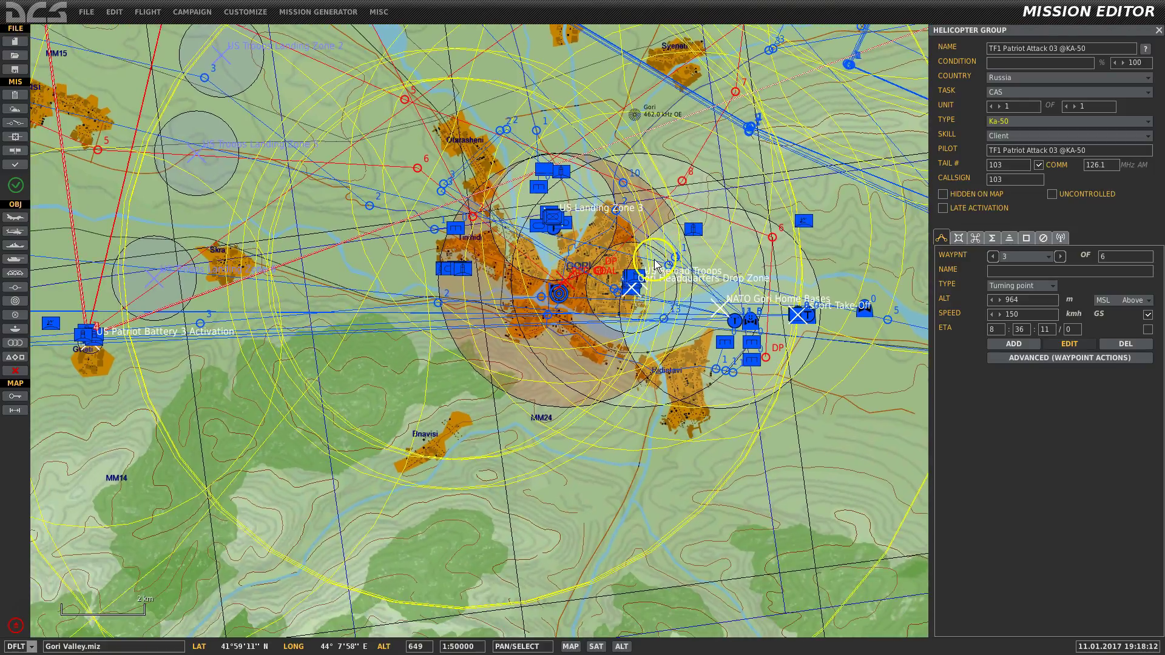
{"action": "scroll", "coordinate": [651, 267], "scroll_direction": "down", "scroll_amount": 2}
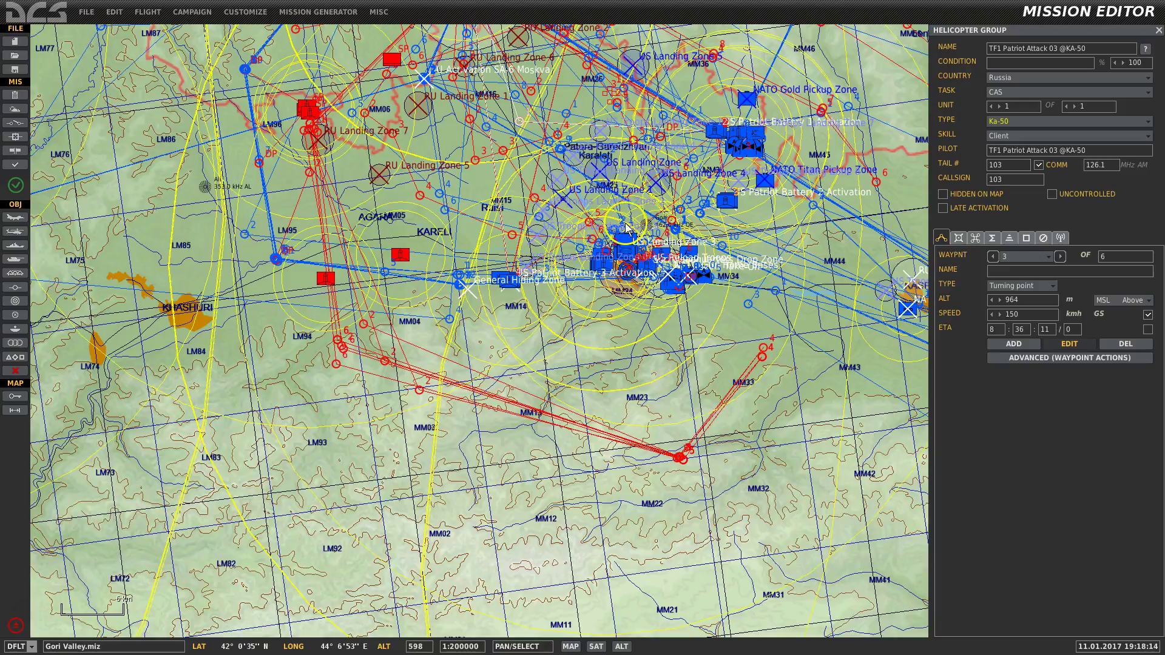
{"action": "scroll", "coordinate": [507, 203], "scroll_direction": "up", "scroll_amount": 4}
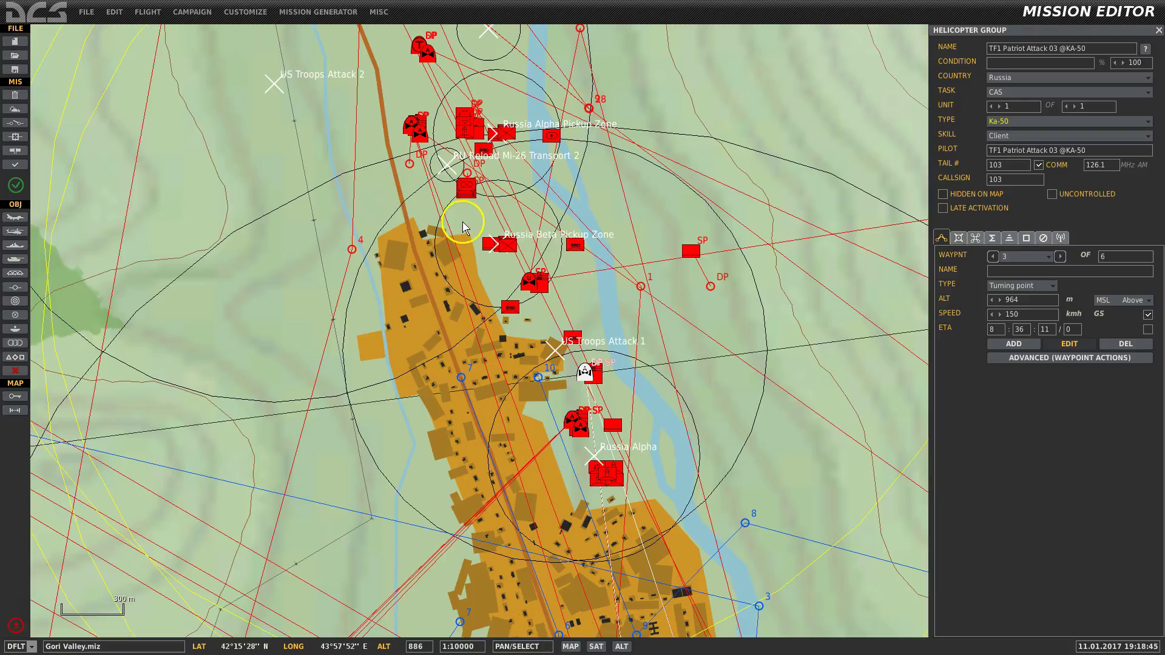
Show the mission's Triggers list, inspect one existing trigger, then close the panel
{"action": "left_click", "coordinate": [15, 122]}
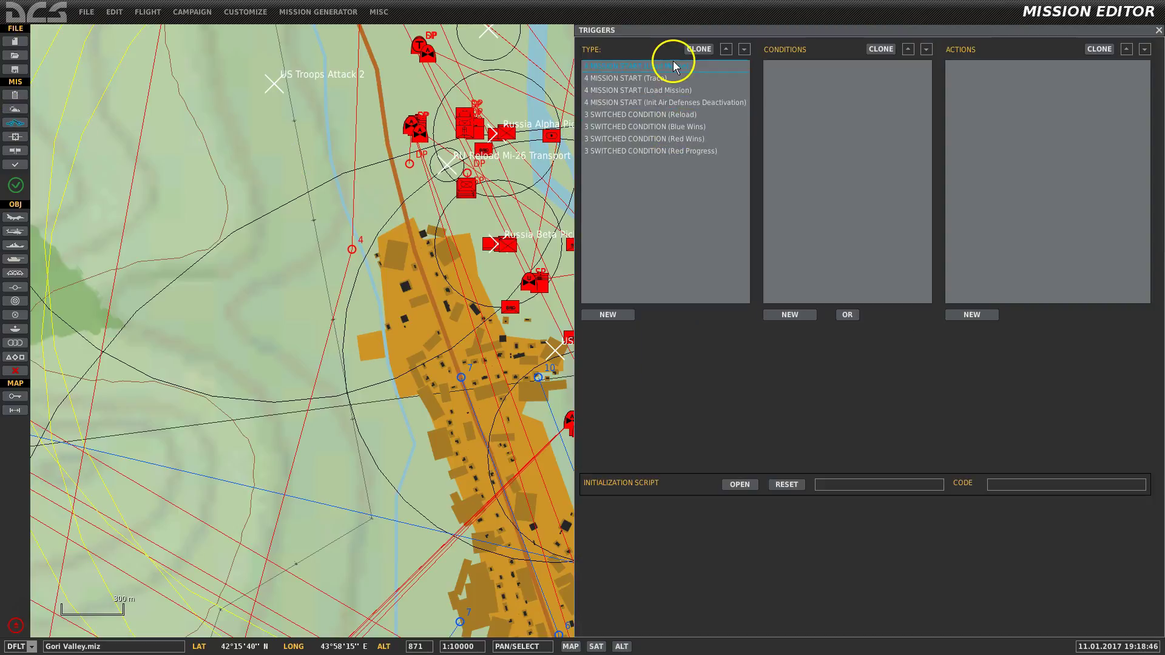
{"action": "left_click", "coordinate": [671, 115]}
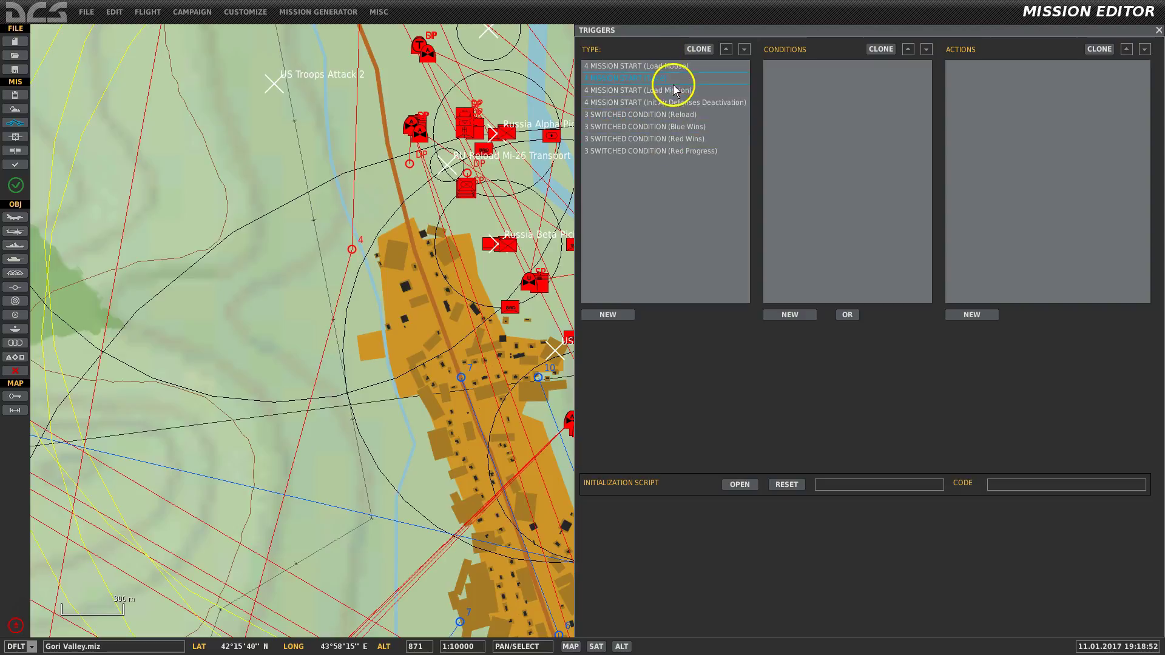
{"action": "left_click", "coordinate": [441, 200]}
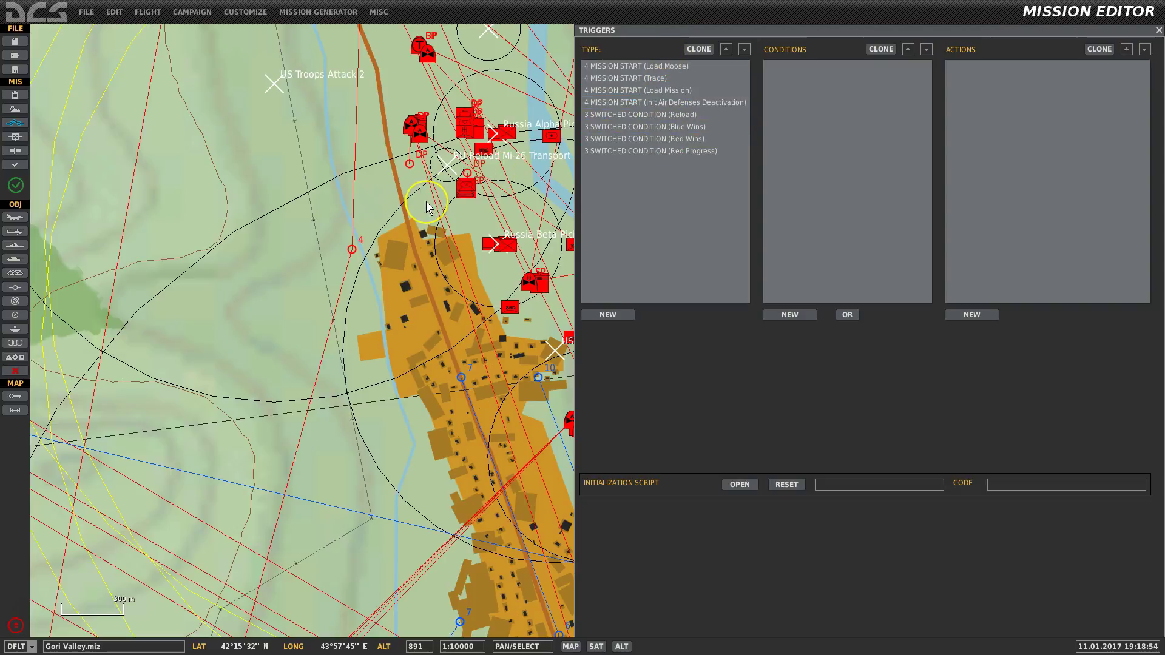